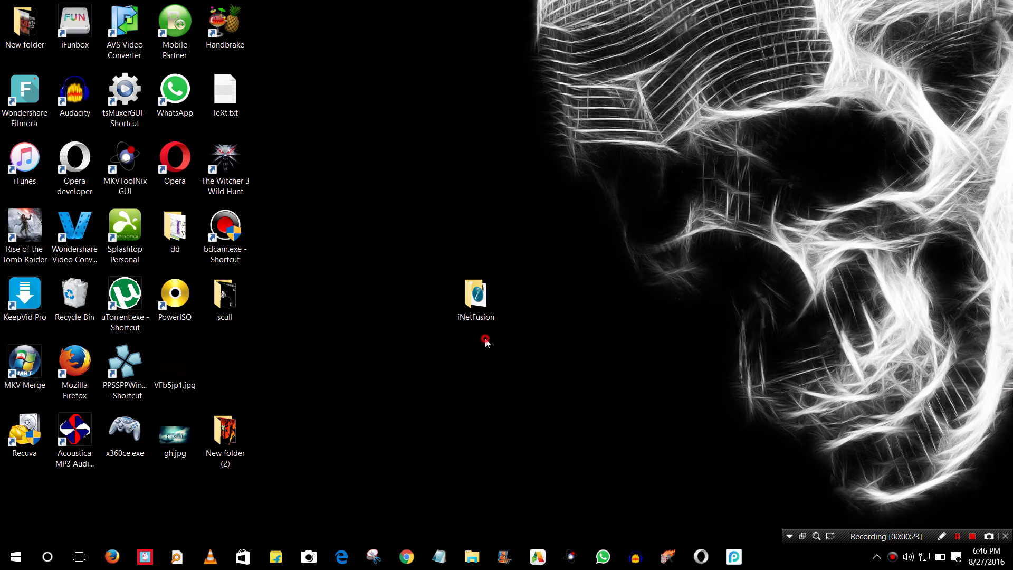
- Open the iNetFusion folder and run the SetupFusion.exe installer
{"action": "left_click", "coordinate": [660, 266]}
{"action": "left_click", "coordinate": [484, 286]}
{"action": "double_click", "coordinate": [484, 286]}
{"action": "left_click", "coordinate": [415, 277]}
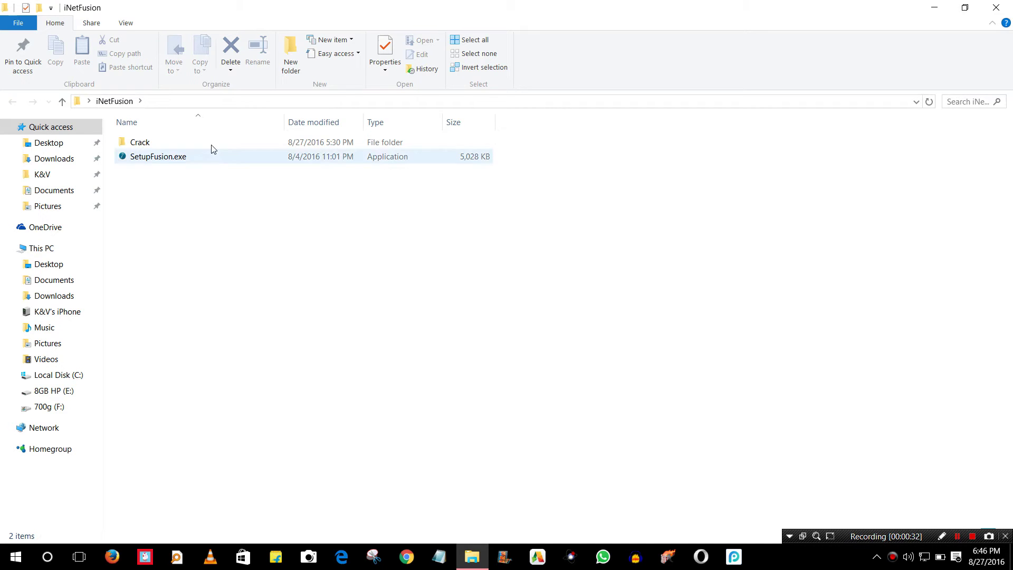
{"action": "left_click", "coordinate": [191, 156]}
{"action": "double_click", "coordinate": [191, 155]}
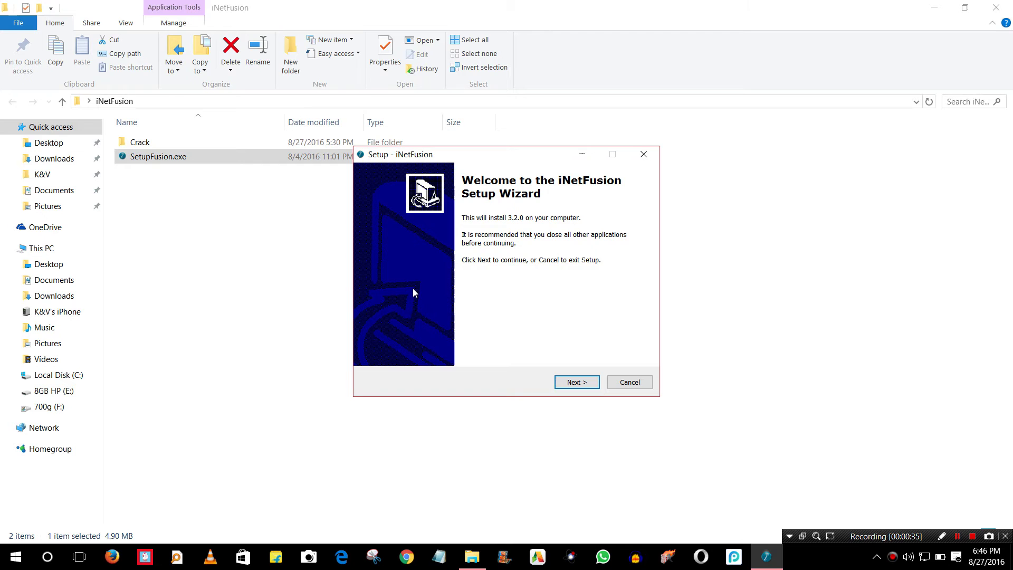
- Install iNetFusion+ with the default location, accepting the licence, and close the finished wizard
{"action": "left_click", "coordinate": [576, 382]}
{"action": "left_click", "coordinate": [577, 383]}
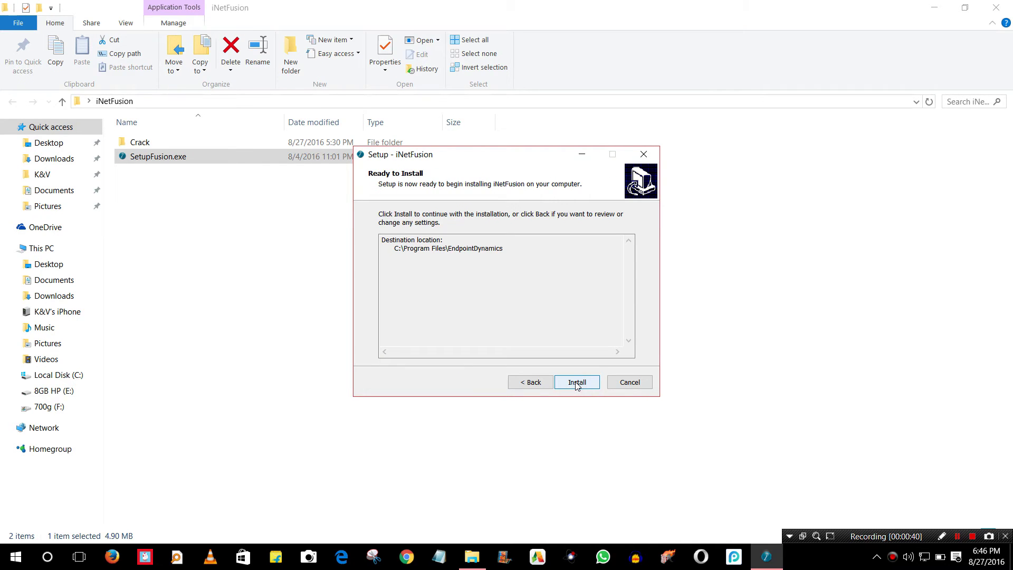
{"action": "left_click", "coordinate": [576, 384]}
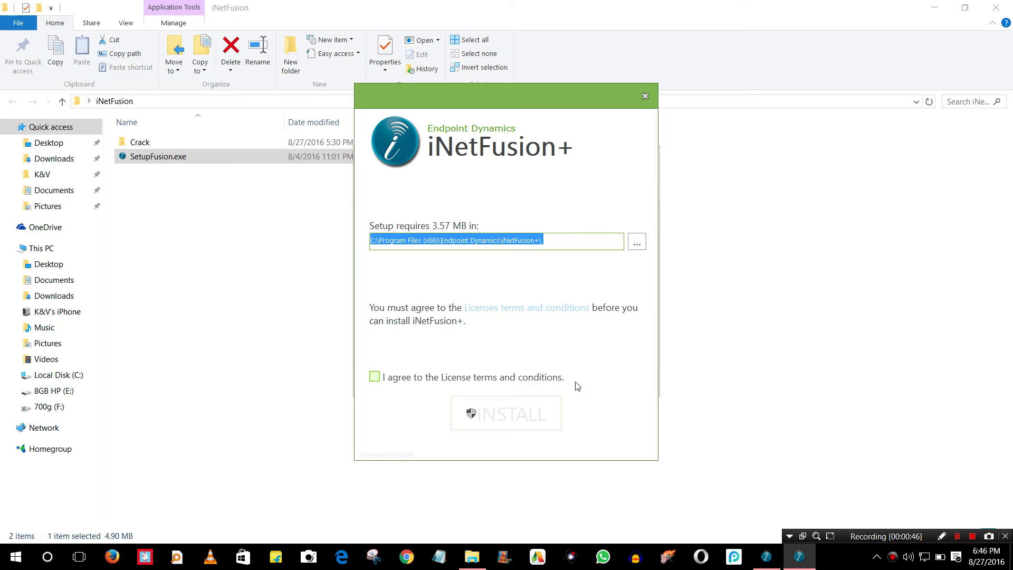
{"action": "left_click", "coordinate": [375, 377]}
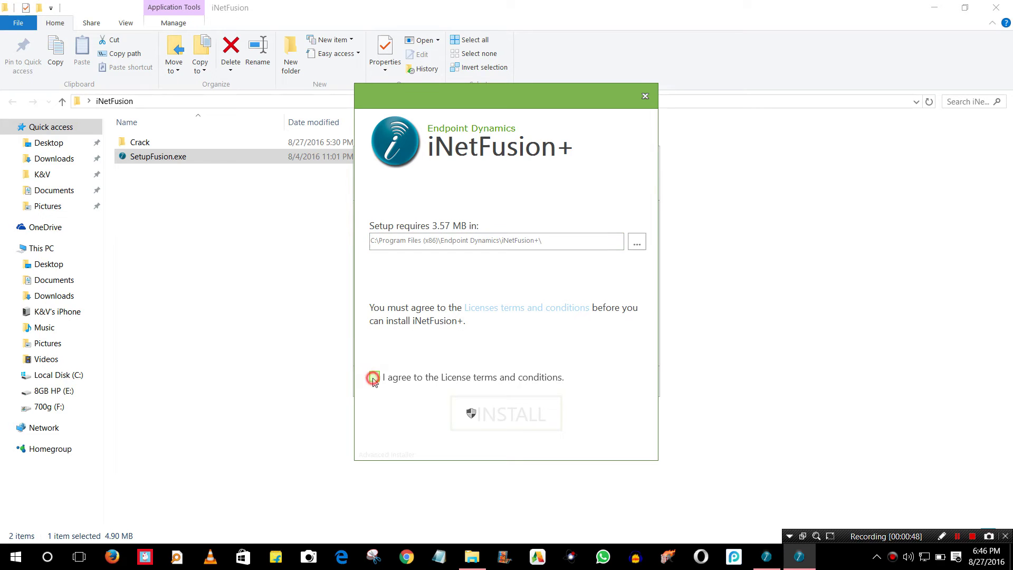
{"action": "left_click", "coordinate": [482, 422]}
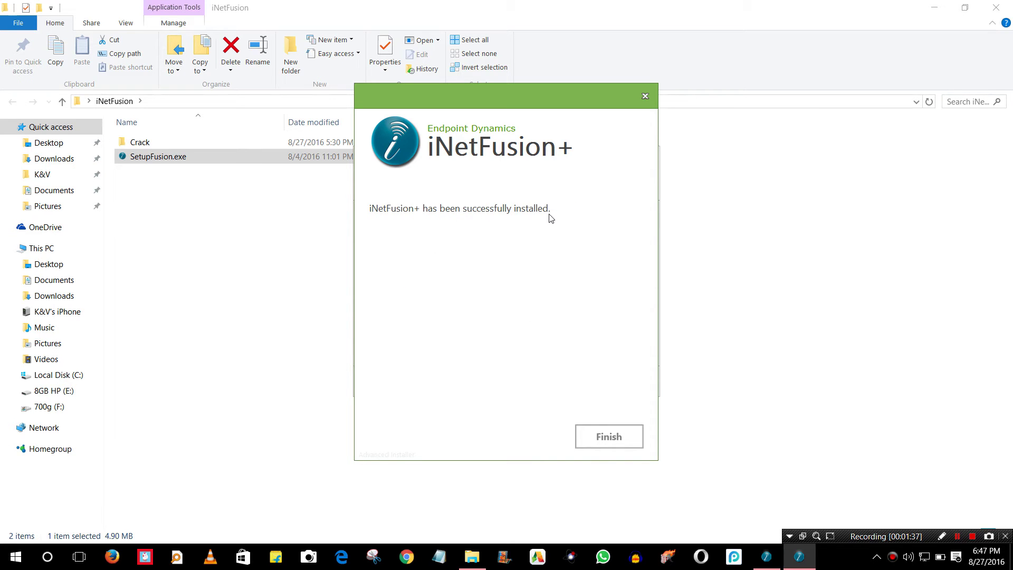
{"action": "left_click", "coordinate": [603, 439]}
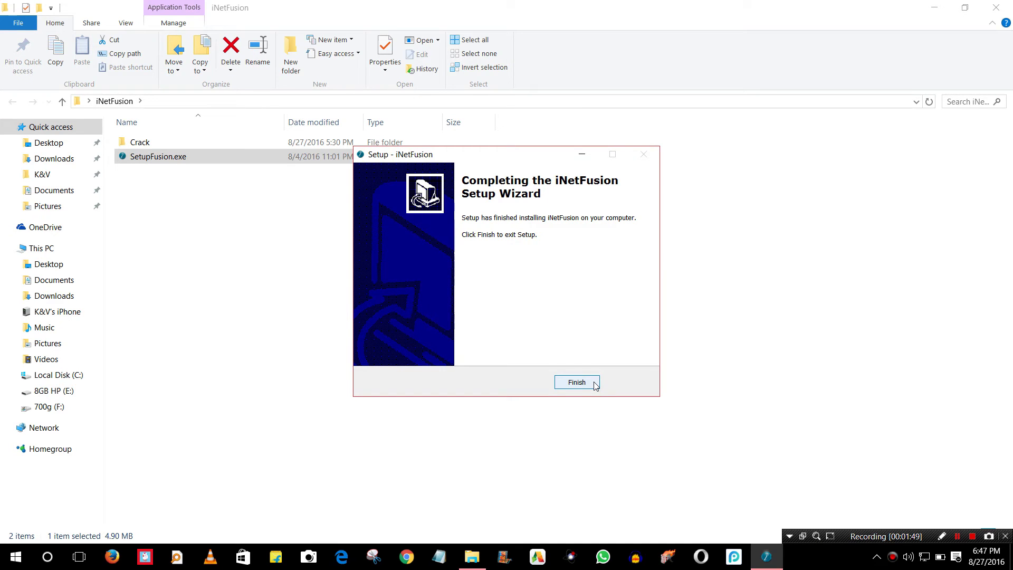
{"action": "left_click", "coordinate": [577, 382]}
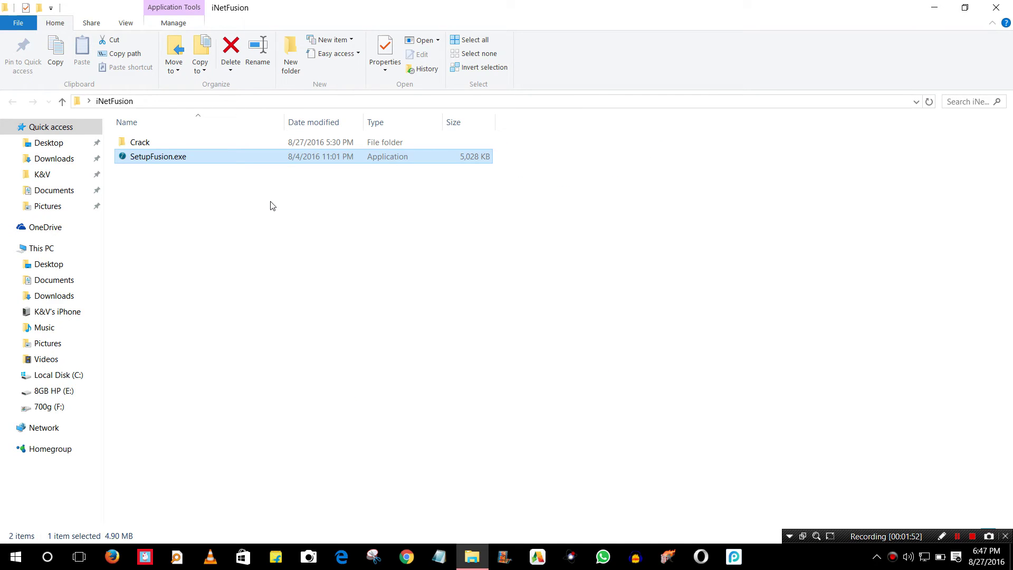
- Copy Fusion+.exe from the Crack folder
{"action": "double_click", "coordinate": [141, 141]}
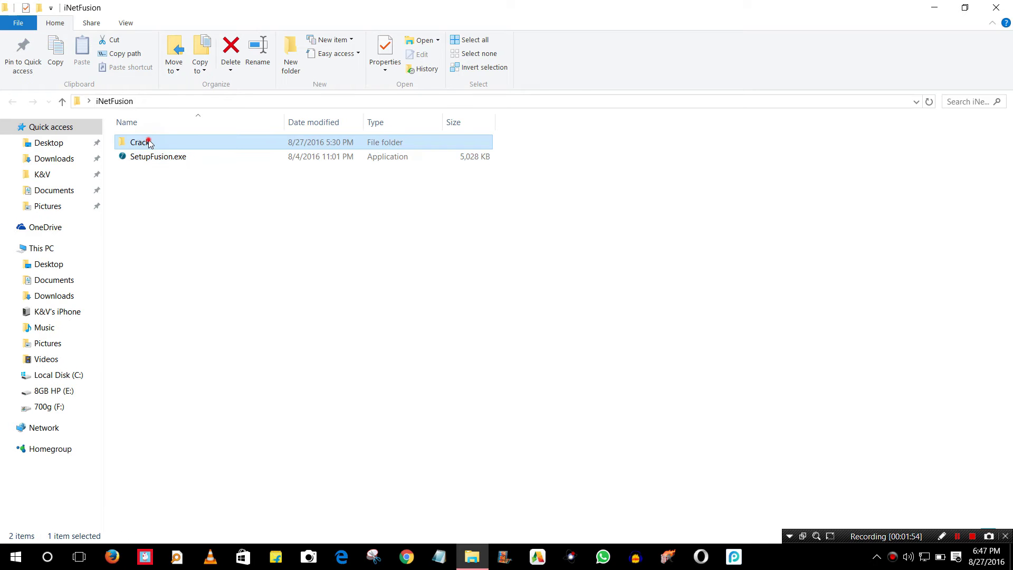
{"action": "double_click", "coordinate": [161, 142]}
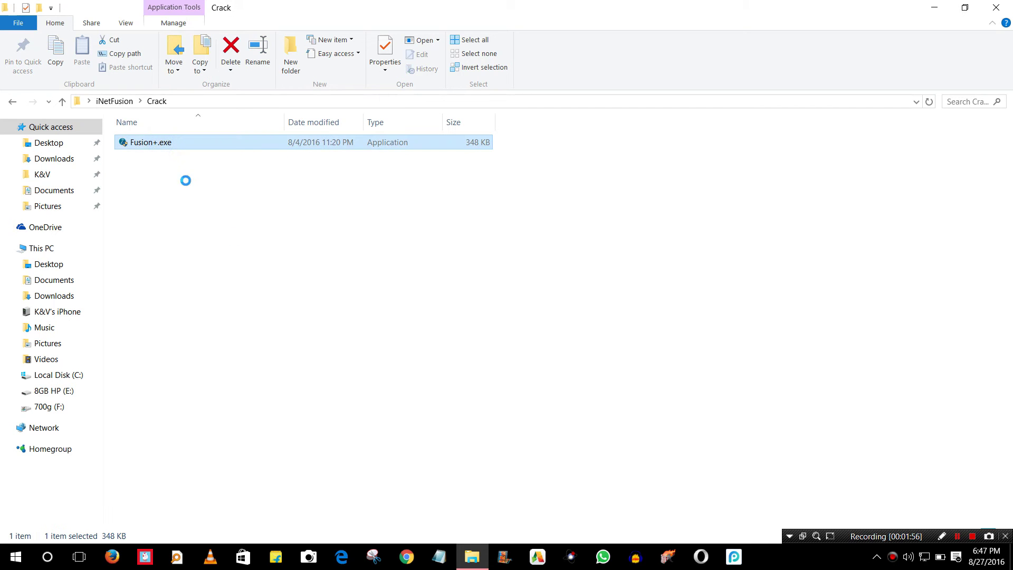
{"action": "right_click", "coordinate": [162, 143]}
{"action": "left_click", "coordinate": [208, 433]}
- Open the iNetFusion+ program folder from the desktop Fusion+ shortcut's file location
{"action": "key", "text": "super+d"}
{"action": "left_click", "coordinate": [483, 151]}
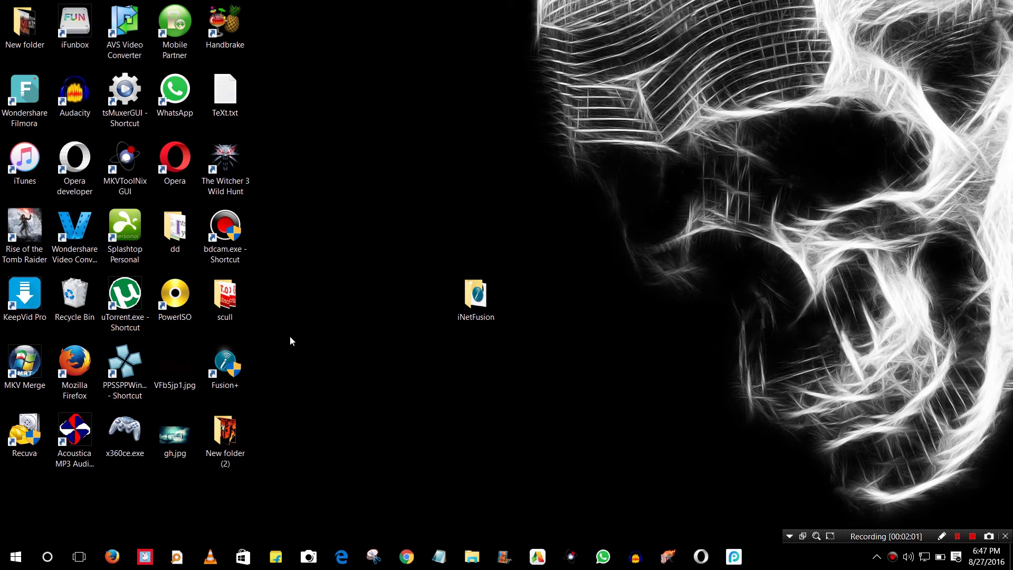
{"action": "left_click", "coordinate": [225, 366]}
{"action": "right_click", "coordinate": [220, 369]}
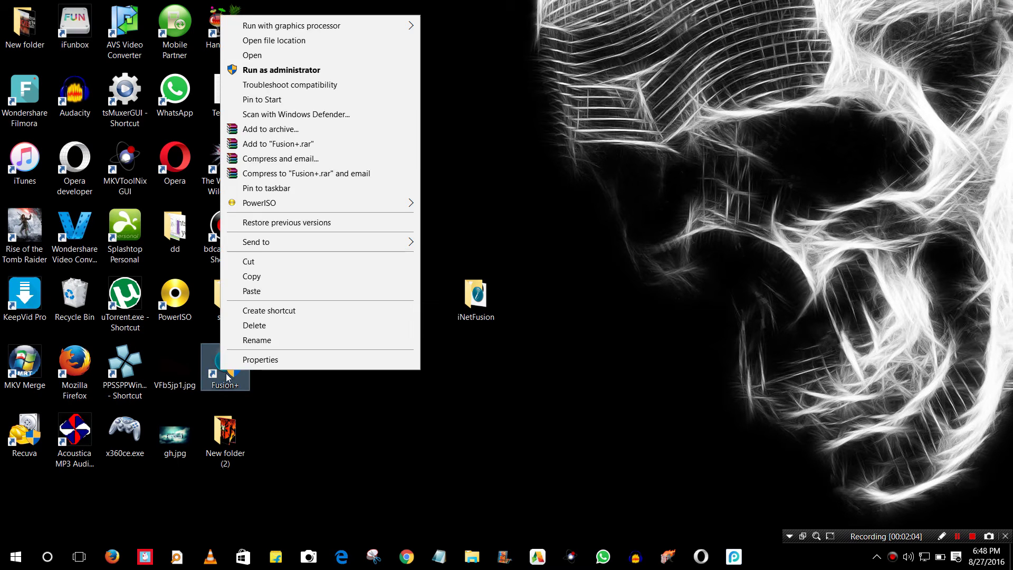
{"action": "left_click", "coordinate": [289, 47]}
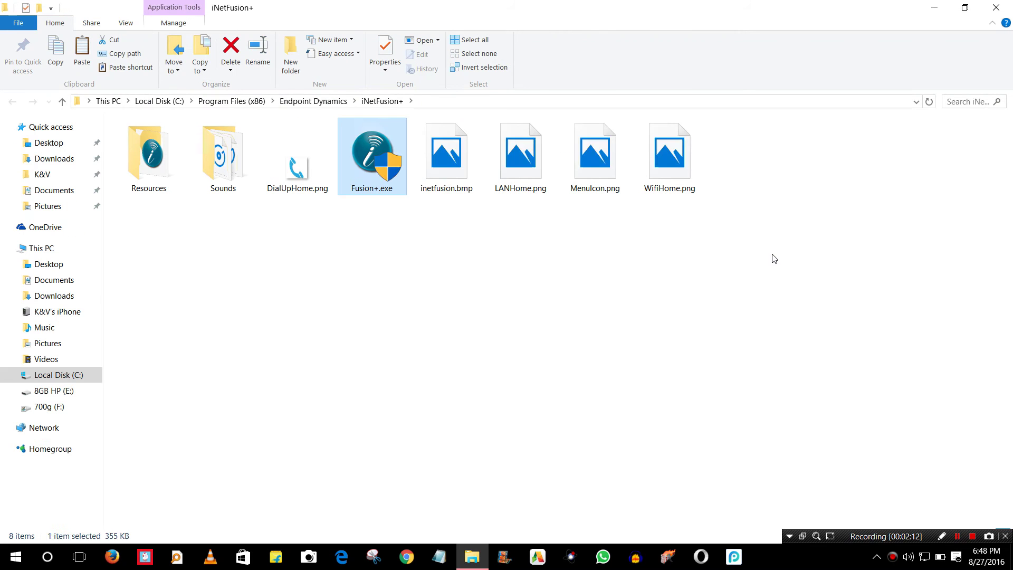
- Paste Fusion+.exe to replace the original with administrator permission, then close the folder
{"action": "right_click", "coordinate": [772, 254]}
{"action": "left_click", "coordinate": [799, 349]}
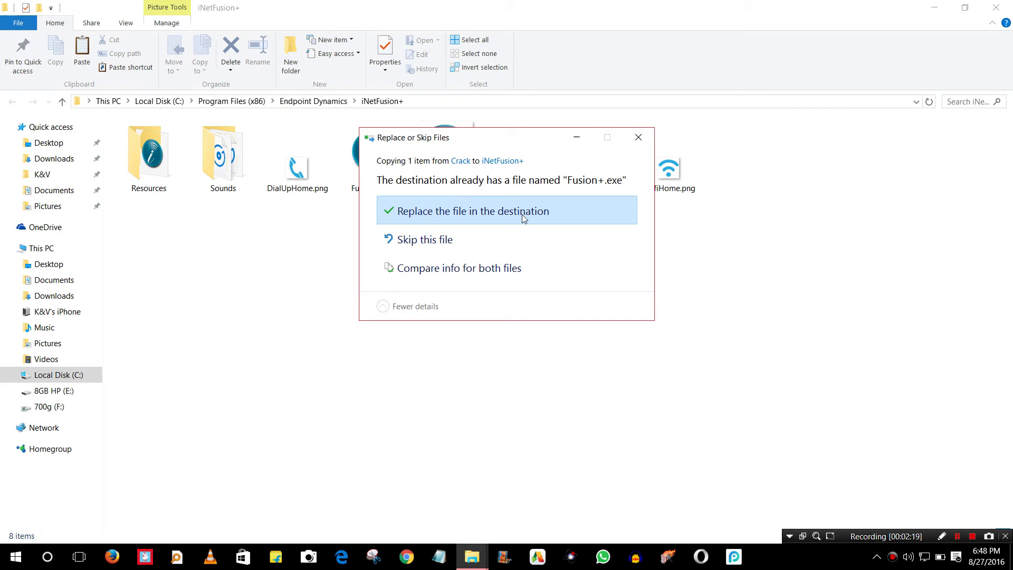
{"action": "left_click", "coordinate": [474, 214]}
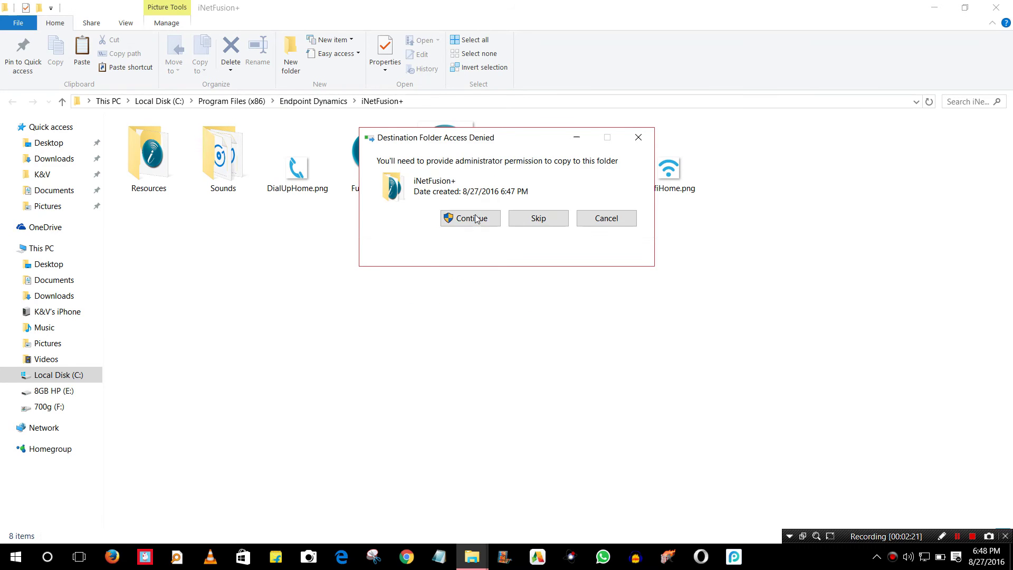
{"action": "left_click", "coordinate": [475, 215]}
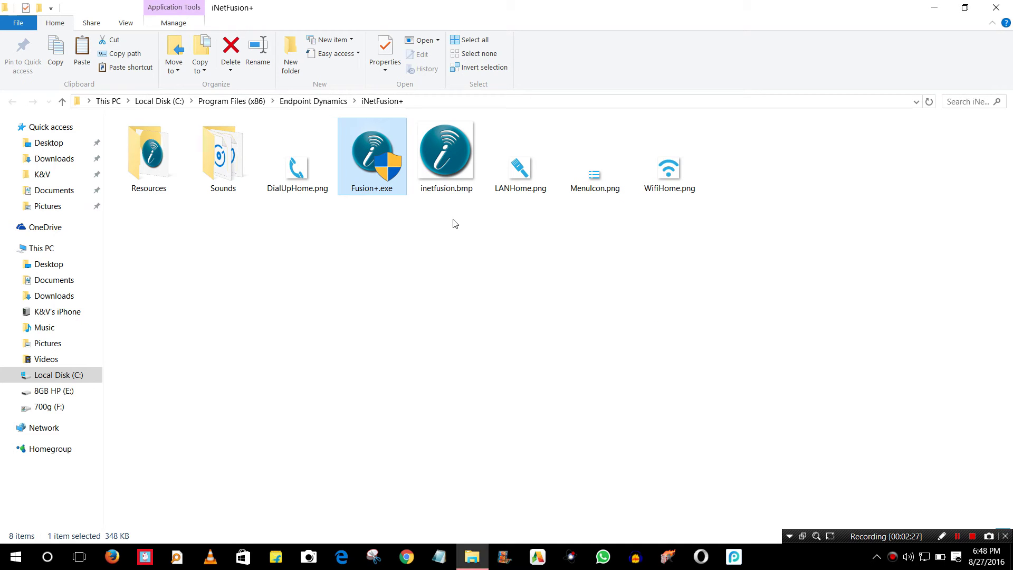
{"action": "left_click", "coordinate": [995, 8]}
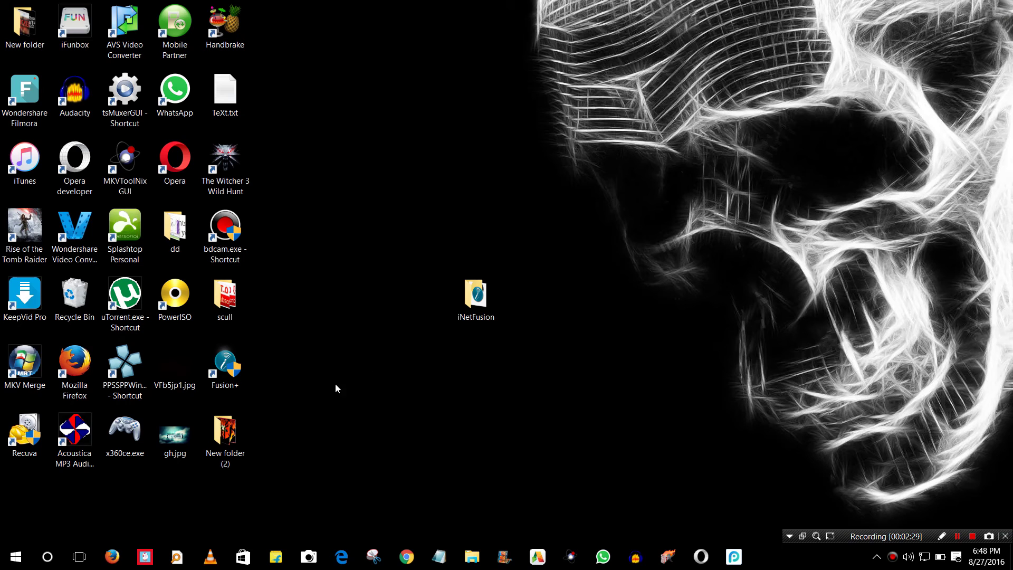
{"action": "left_click", "coordinate": [238, 374]}
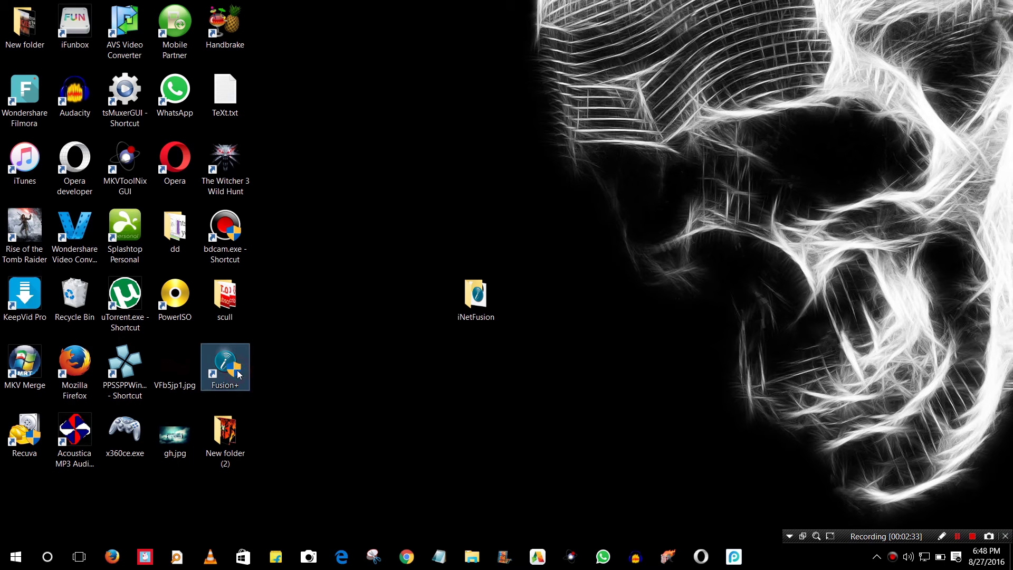
- Launch Fusion+ from the desktop shortcut and refresh the Home page's network application list
{"action": "double_click", "coordinate": [237, 374]}
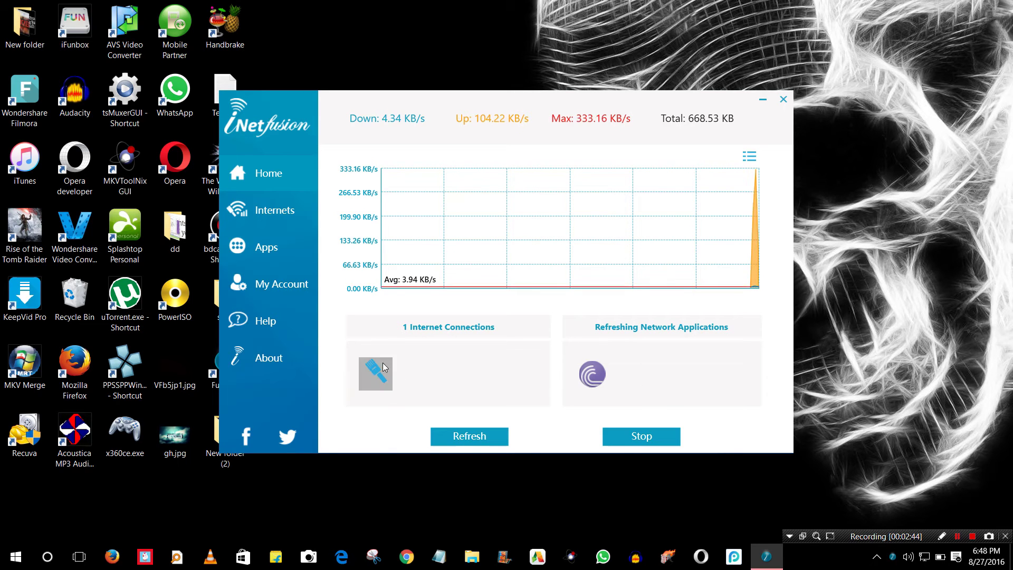
{"action": "left_click", "coordinate": [466, 436]}
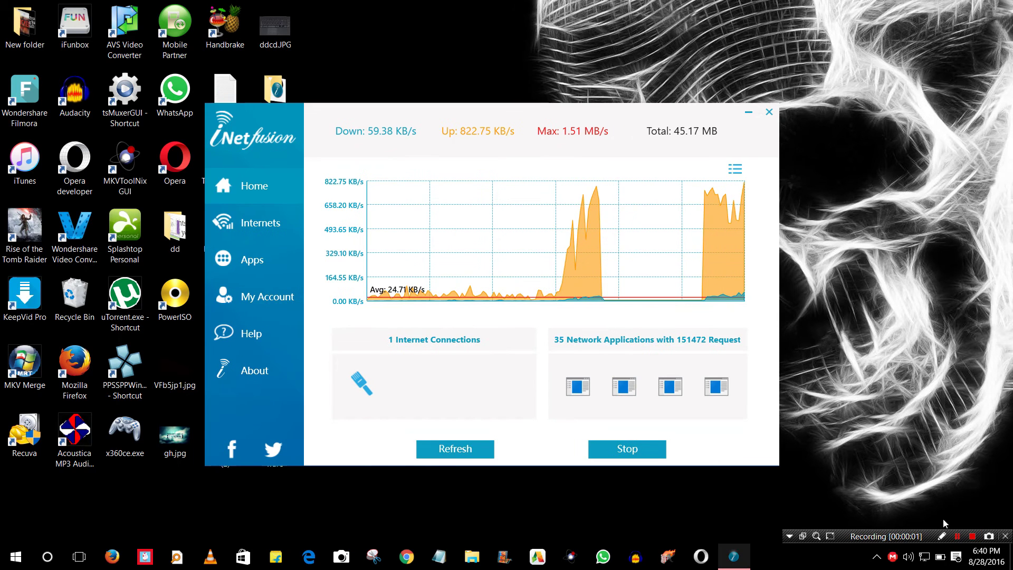
- Connect to the iPhone Wi-Fi network from the taskbar network list
{"action": "left_click", "coordinate": [924, 558]}
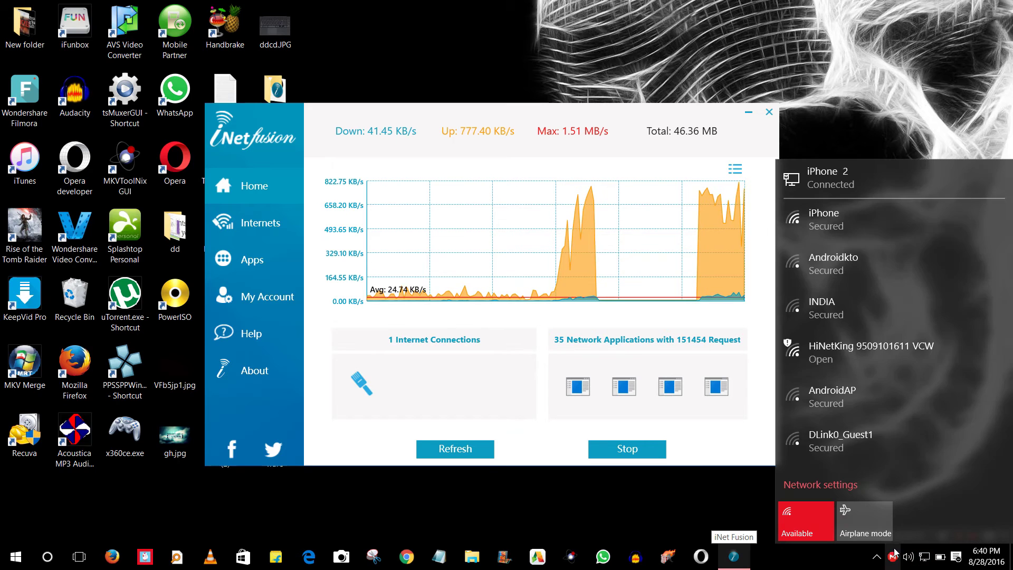
{"action": "left_click", "coordinate": [910, 220]}
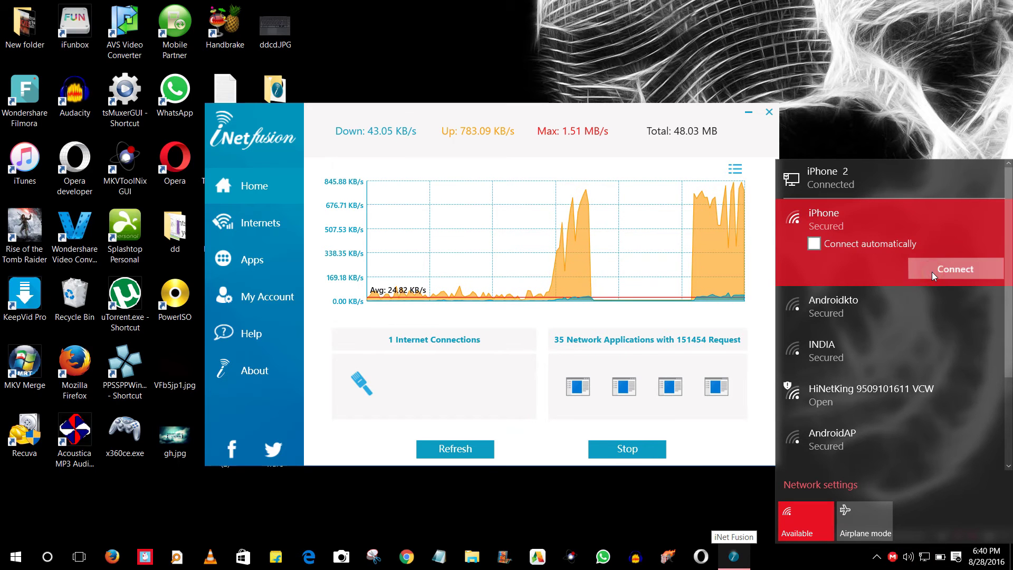
{"action": "left_click", "coordinate": [932, 271]}
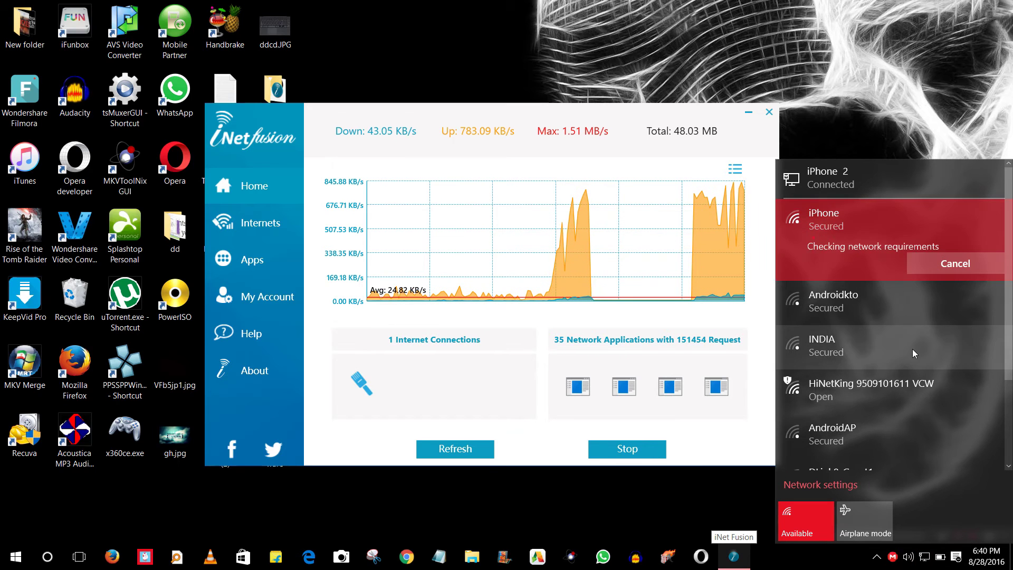
{"action": "left_click", "coordinate": [943, 91]}
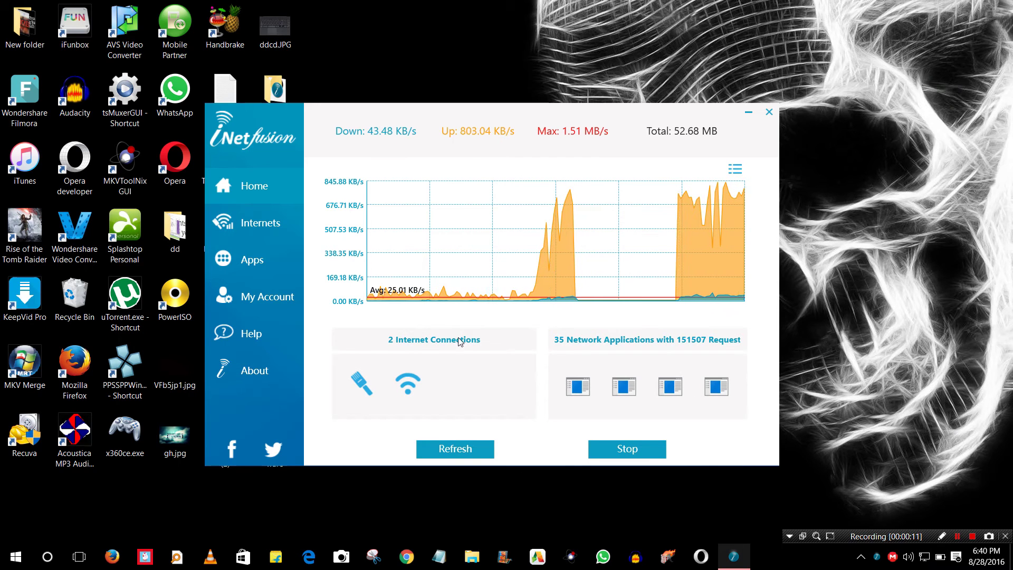
{"action": "mouse_move", "coordinate": [424, 381]}
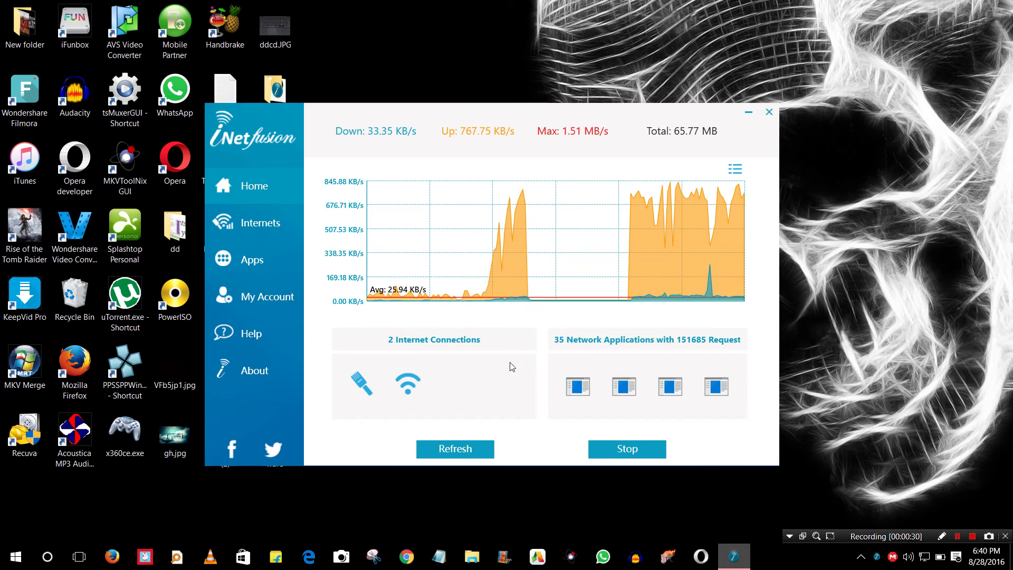
- View the Internets list of Ethernet 2 and Wi-Fi, then open Internet Download Manager from the tray
{"action": "left_click", "coordinate": [361, 382]}
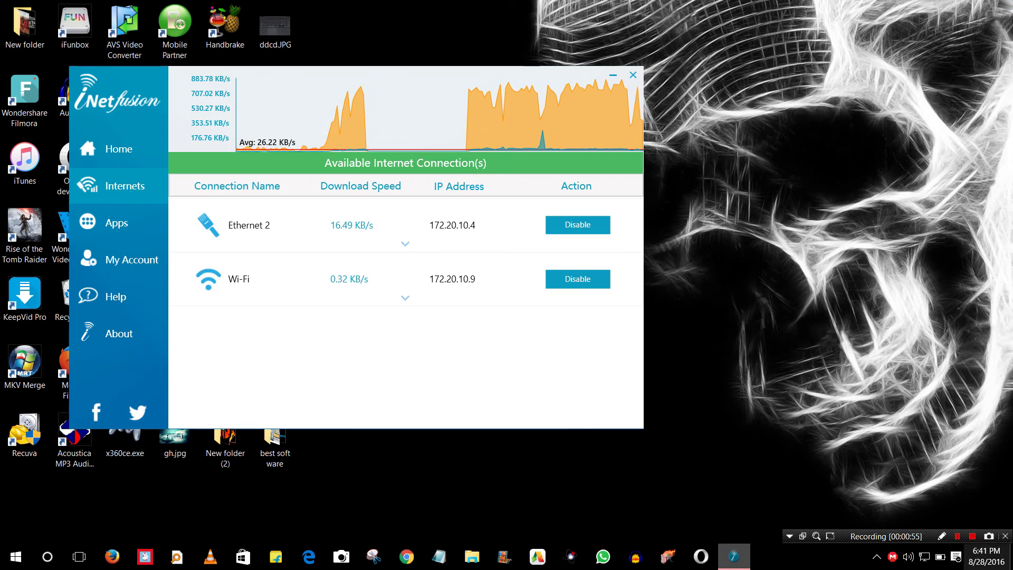
{"action": "left_click", "coordinate": [876, 567]}
{"action": "left_click", "coordinate": [877, 567]}
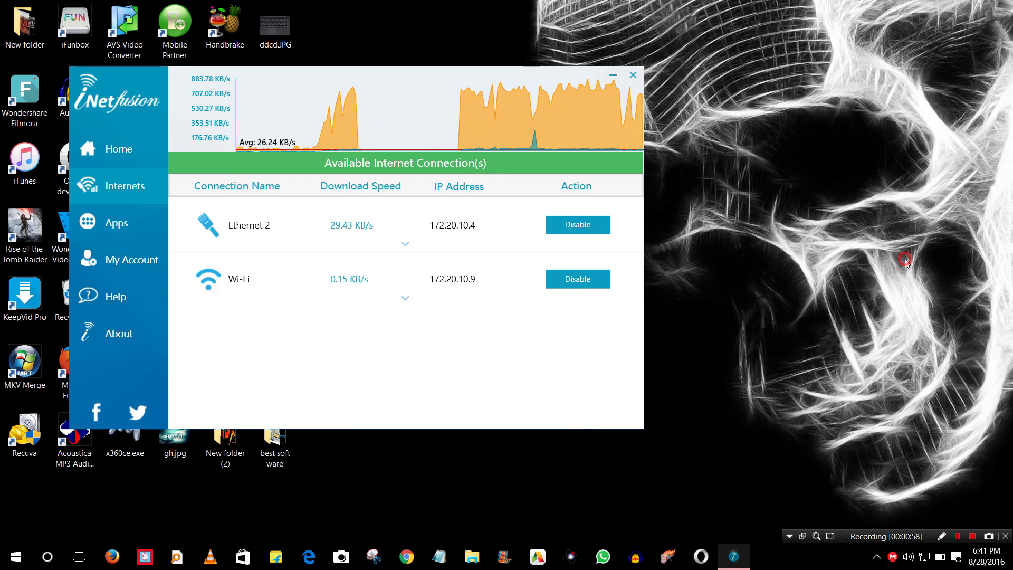
{"action": "left_click", "coordinate": [877, 565]}
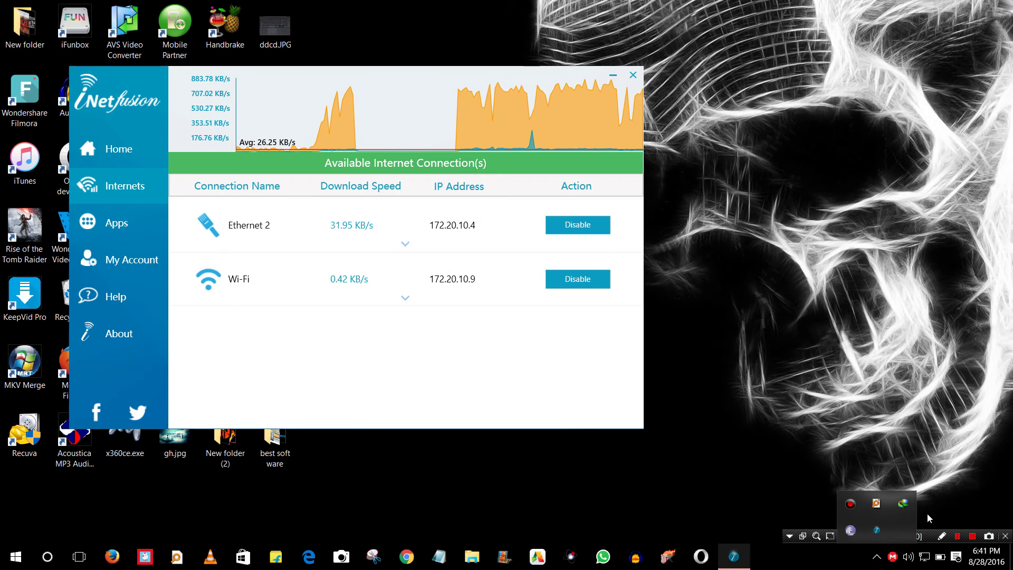
{"action": "double_click", "coordinate": [902, 503]}
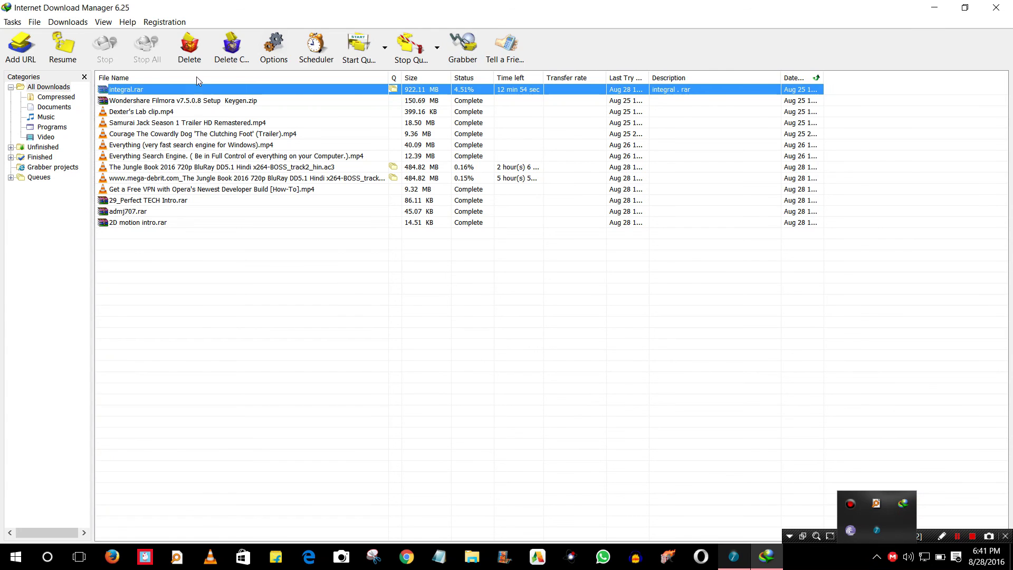
- Resume integral.rar, minimize IDM and enlarge the download dialog to list all connections
{"action": "left_click", "coordinate": [59, 55]}
{"action": "left_click", "coordinate": [934, 8]}
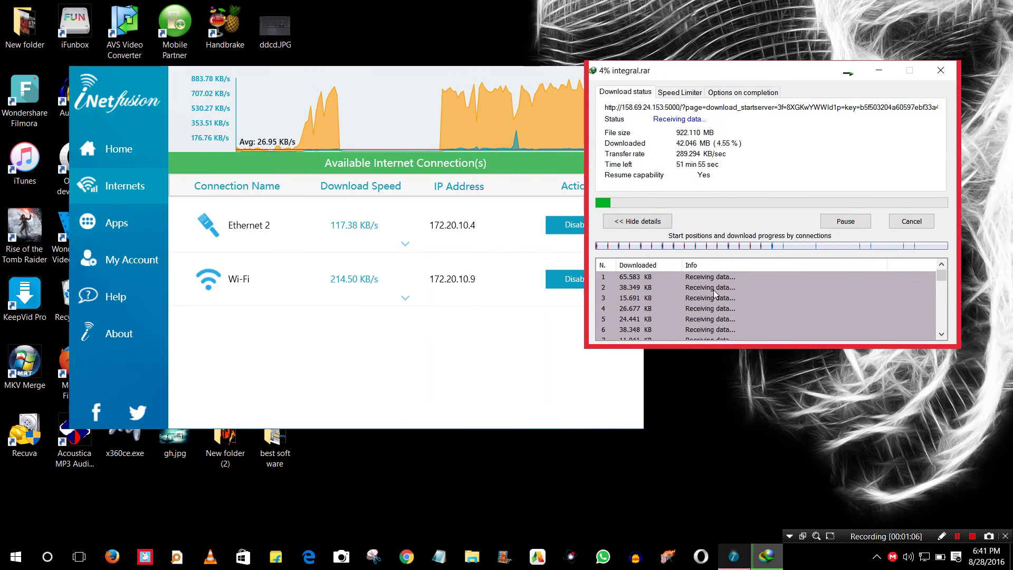
{"action": "left_click_drag", "start_coordinate": [711, 344], "coordinate": [712, 447]}
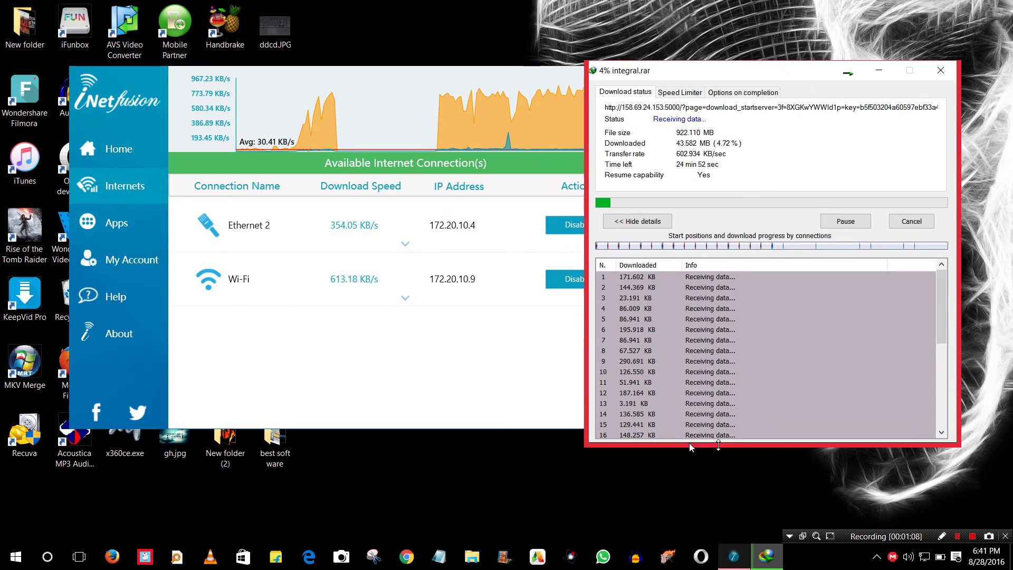